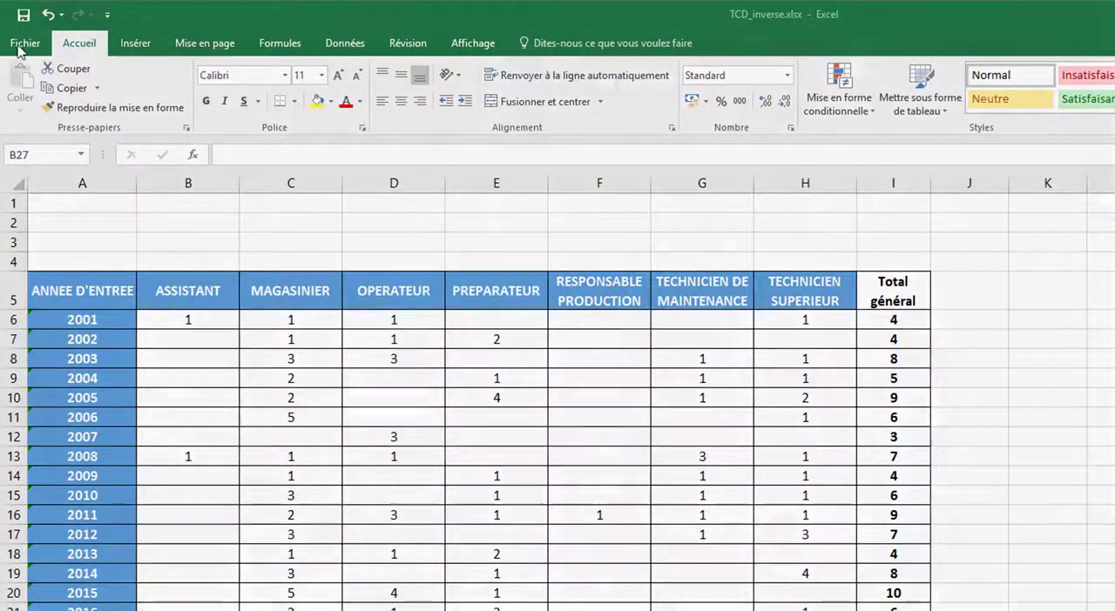
Open Excel's ribbon customization options, list all commands and select the Assistant Tableau croisé dynamique command
{"action": "left_click", "coordinate": [24, 44]}
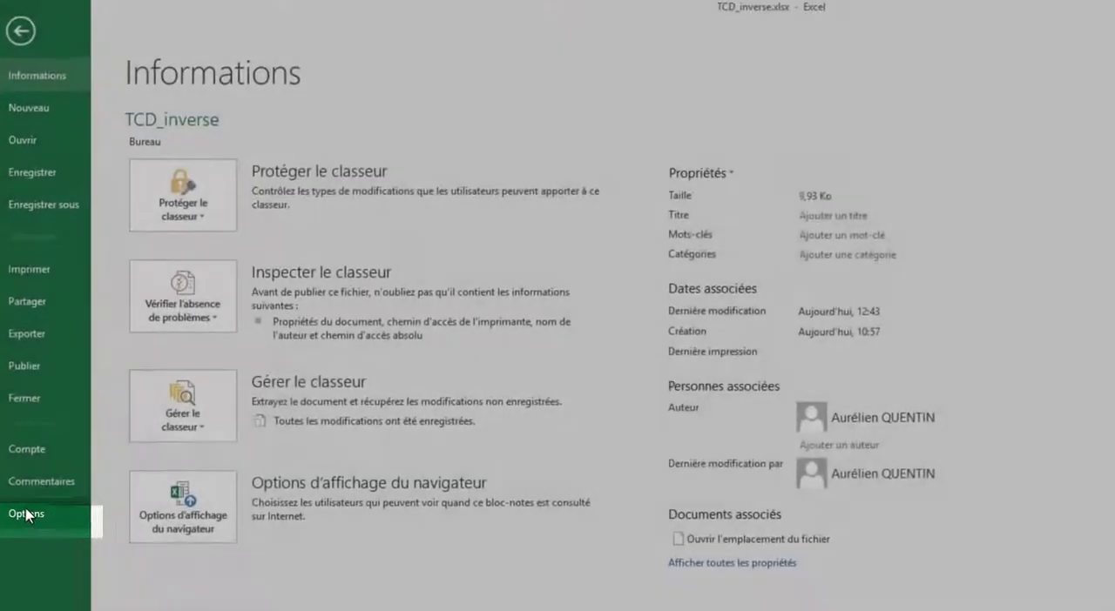
{"action": "left_click", "coordinate": [33, 519]}
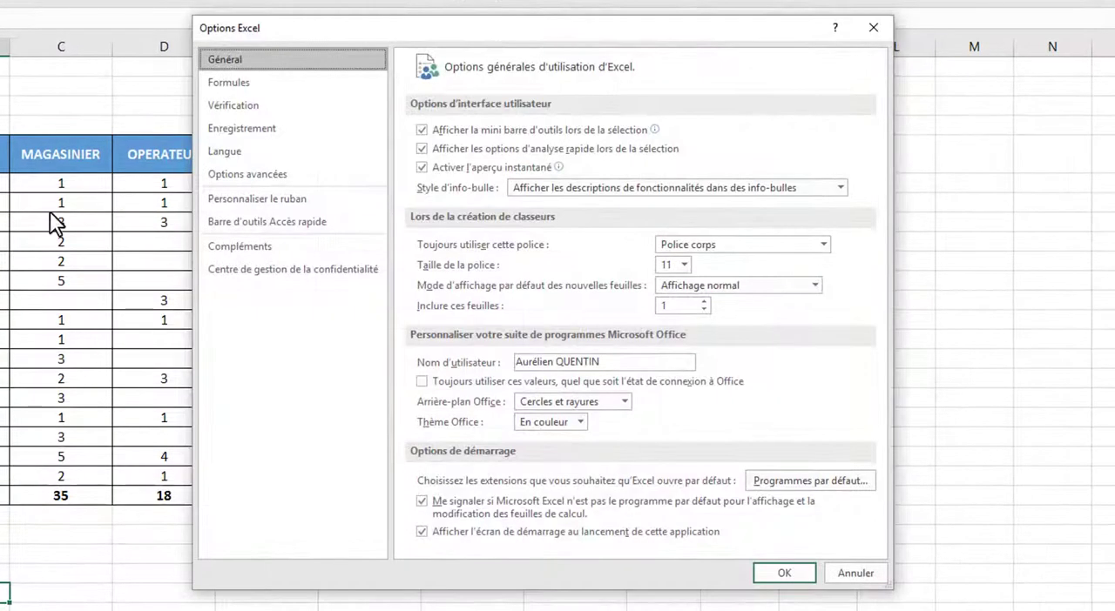
{"action": "left_click", "coordinate": [225, 194]}
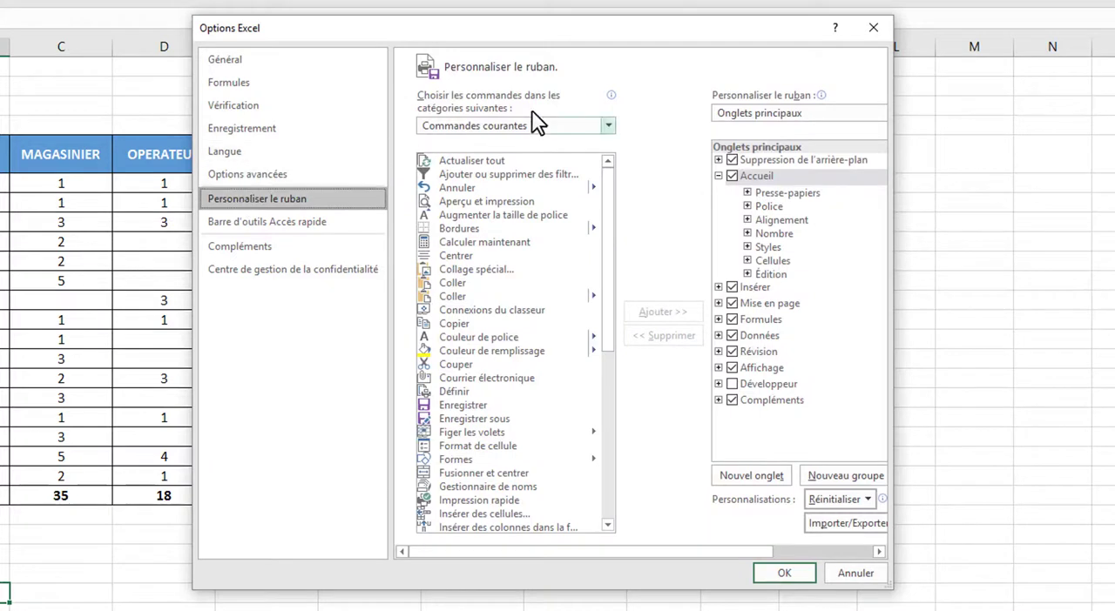
{"action": "left_click", "coordinate": [610, 126]}
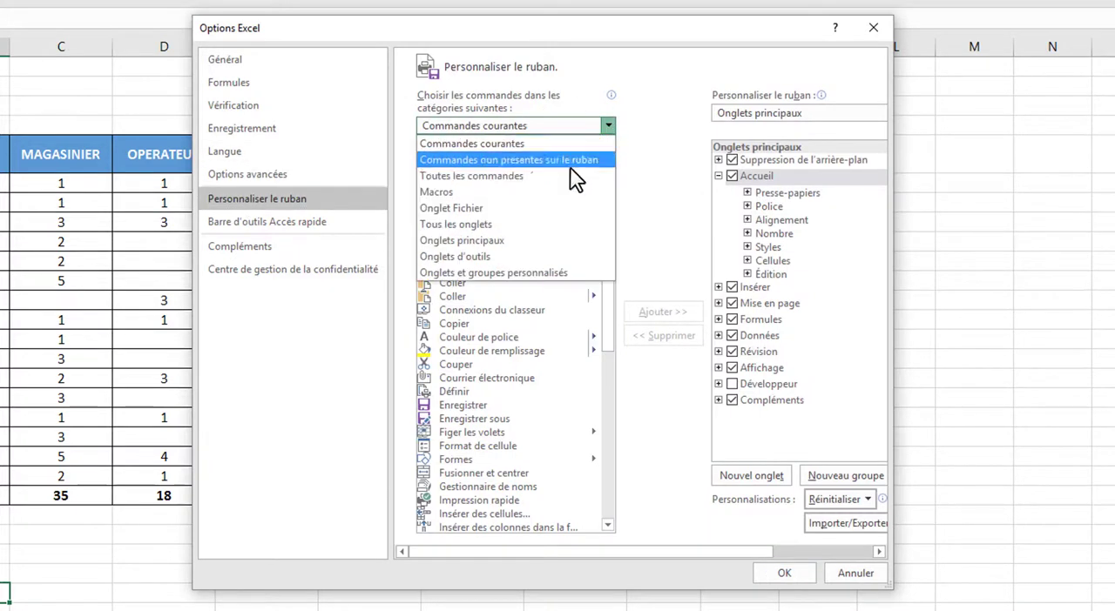
{"action": "left_click", "coordinate": [539, 181]}
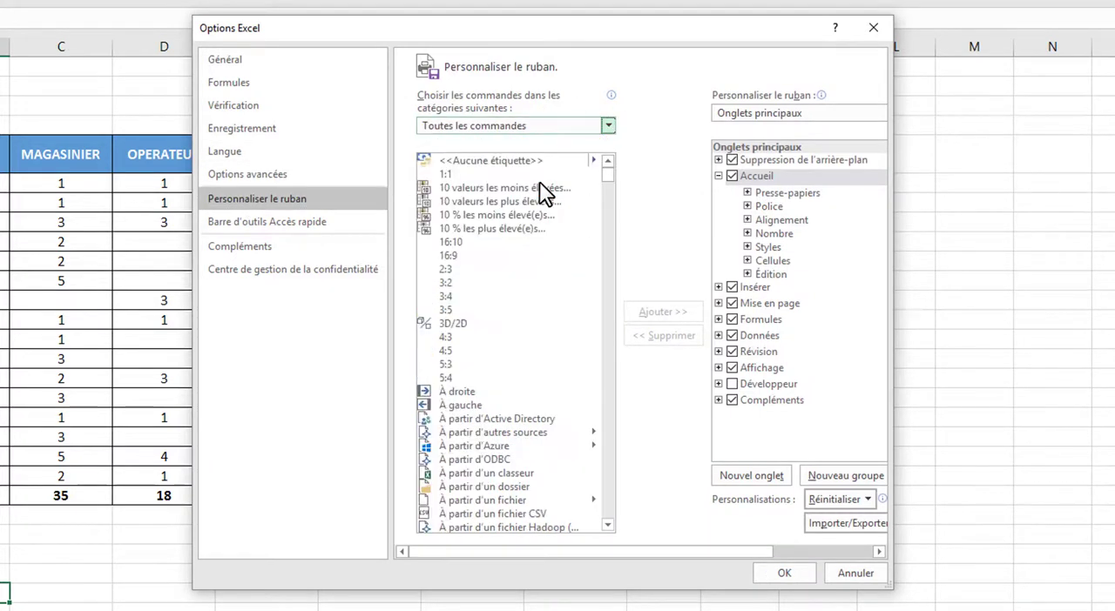
{"action": "scroll", "coordinate": [499, 244], "scroll_direction": "down", "scroll_amount": 20}
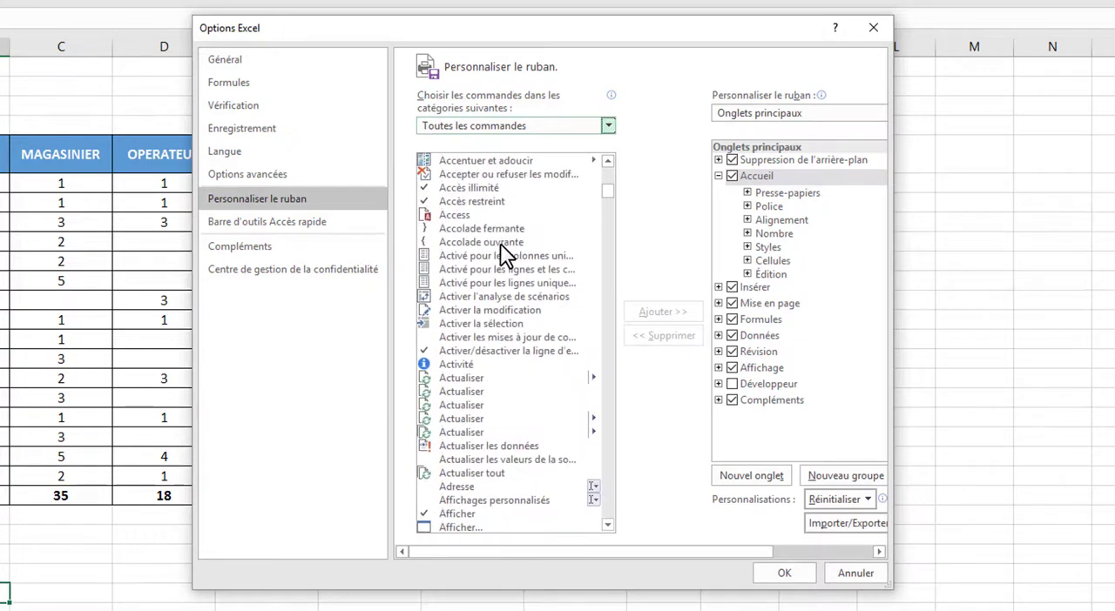
{"action": "scroll", "coordinate": [500, 244], "scroll_direction": "down", "scroll_amount": 20}
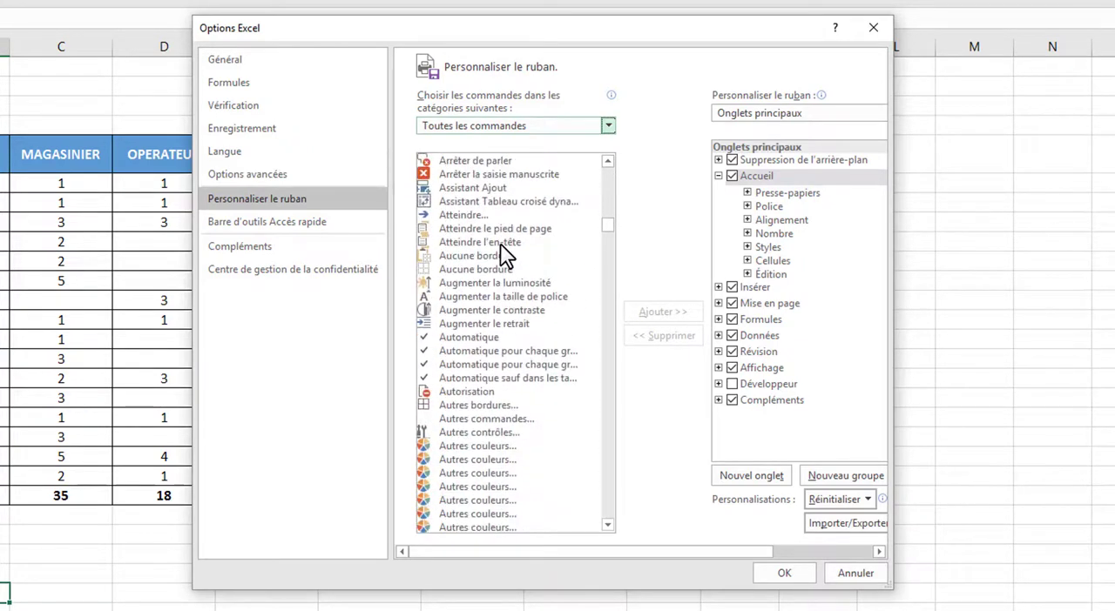
{"action": "left_click", "coordinate": [515, 203]}
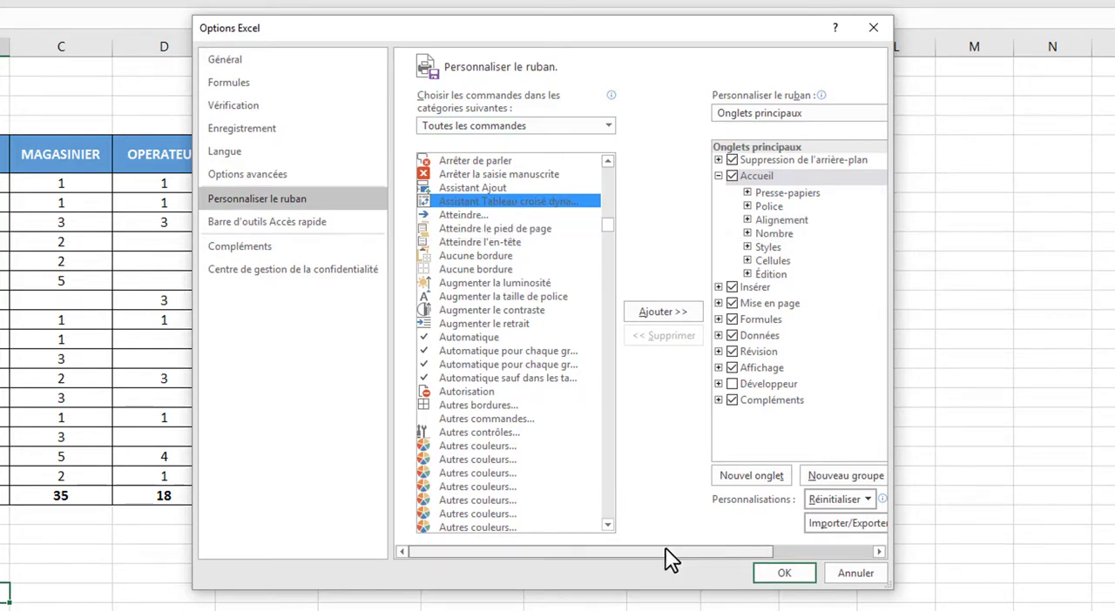
Create a custom group named Assistant TCD after Tableaux in the Insérer ribbon tab and add the selected wizard command to it
{"action": "left_click_drag", "start_coordinate": [667, 551], "coordinate": [766, 519]}
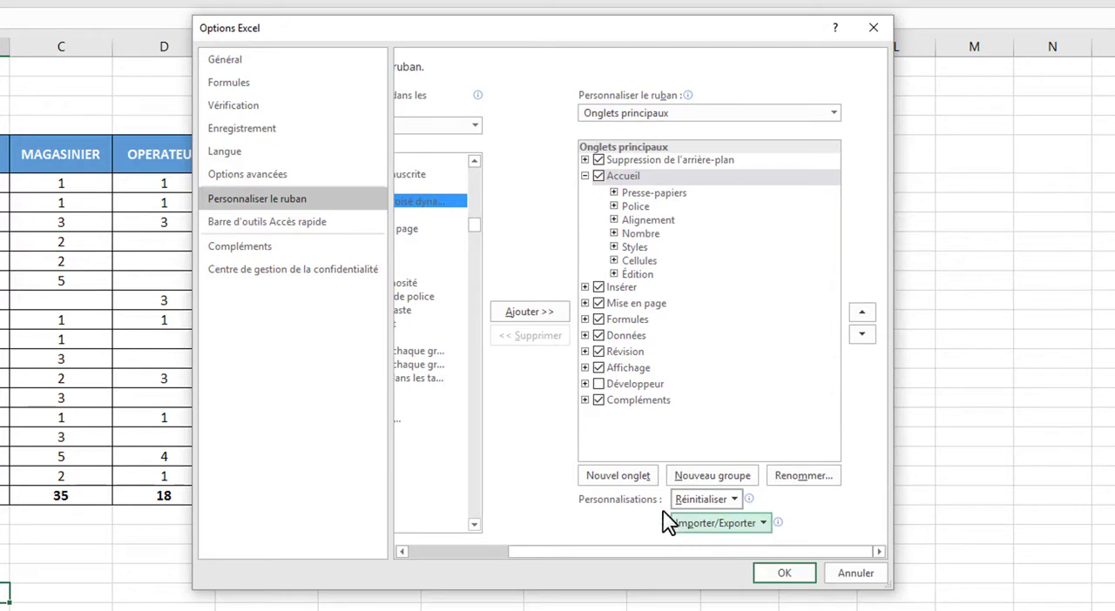
{"action": "left_click", "coordinate": [585, 287]}
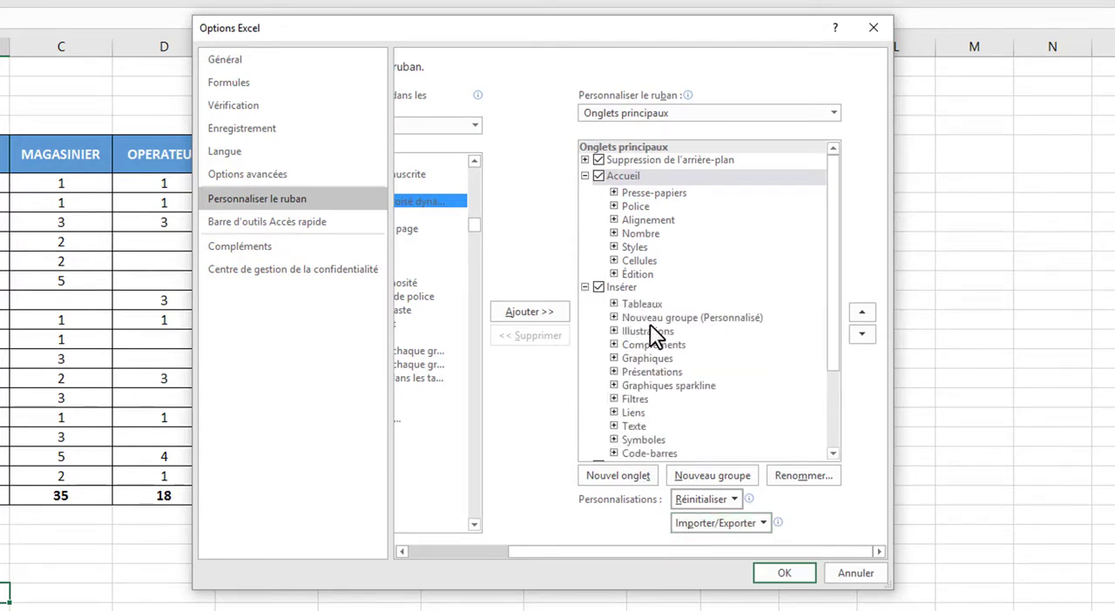
{"action": "left_click", "coordinate": [614, 304]}
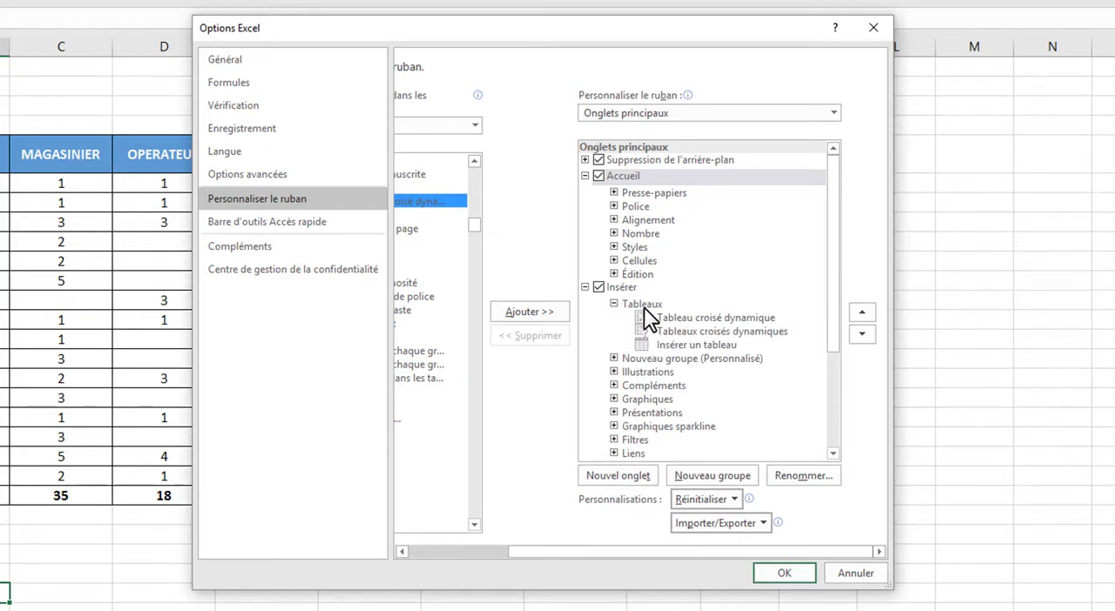
{"action": "left_click", "coordinate": [645, 305]}
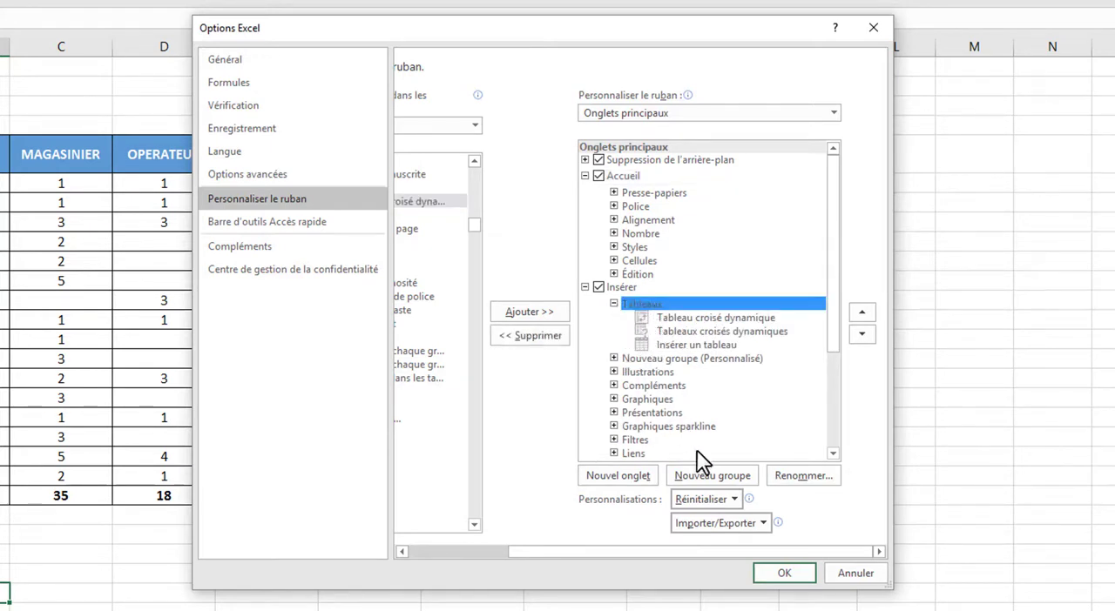
{"action": "left_click", "coordinate": [714, 475]}
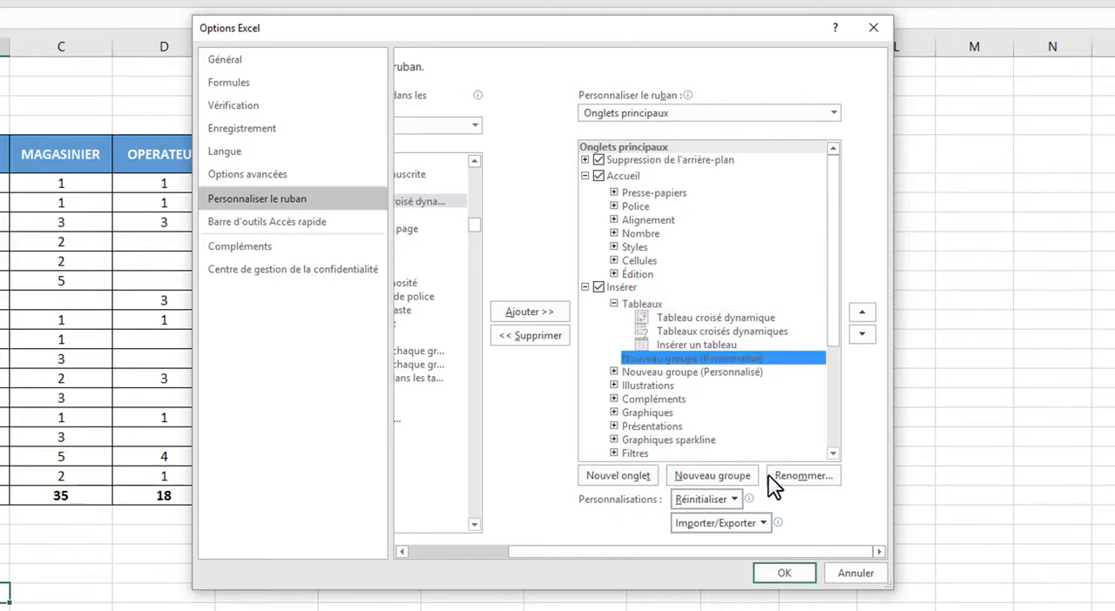
{"action": "left_click", "coordinate": [790, 478]}
{"action": "type", "text": "Assistant TCD"}
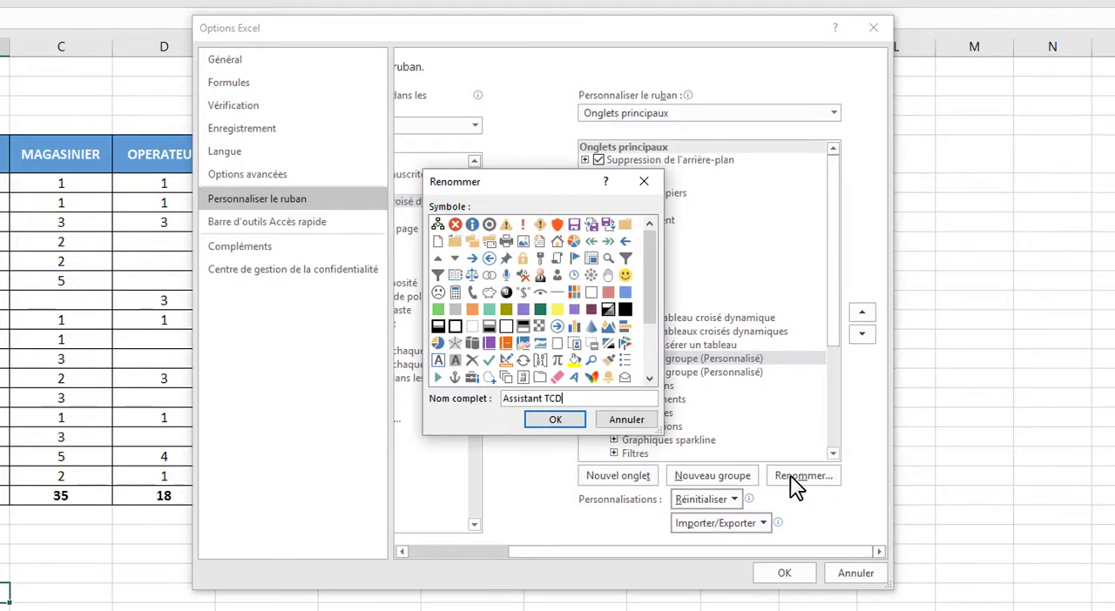
{"action": "left_click", "coordinate": [555, 421]}
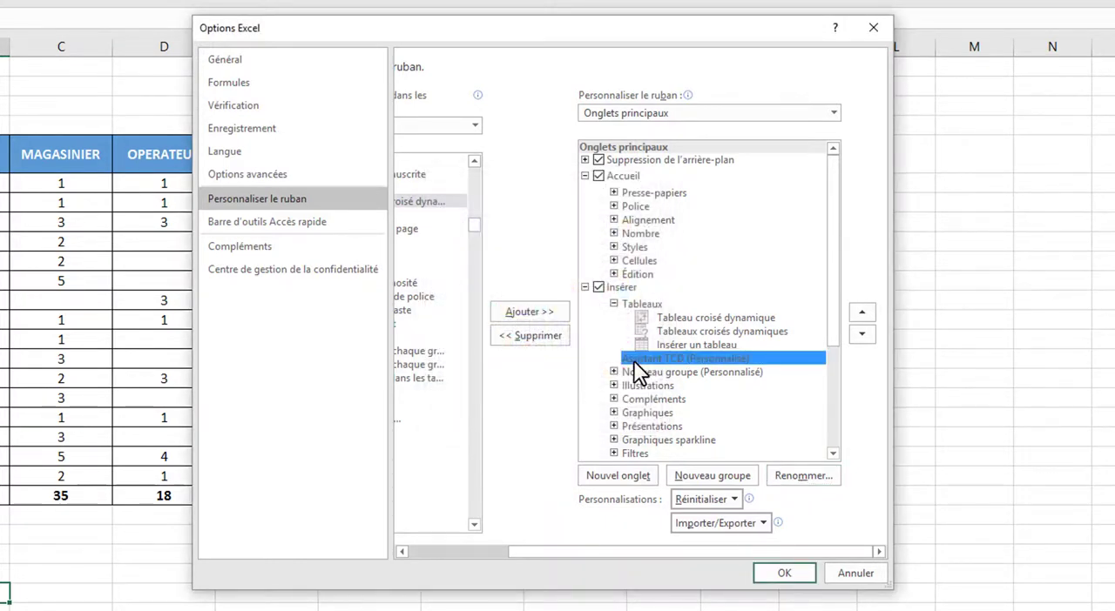
{"action": "left_click", "coordinate": [542, 312]}
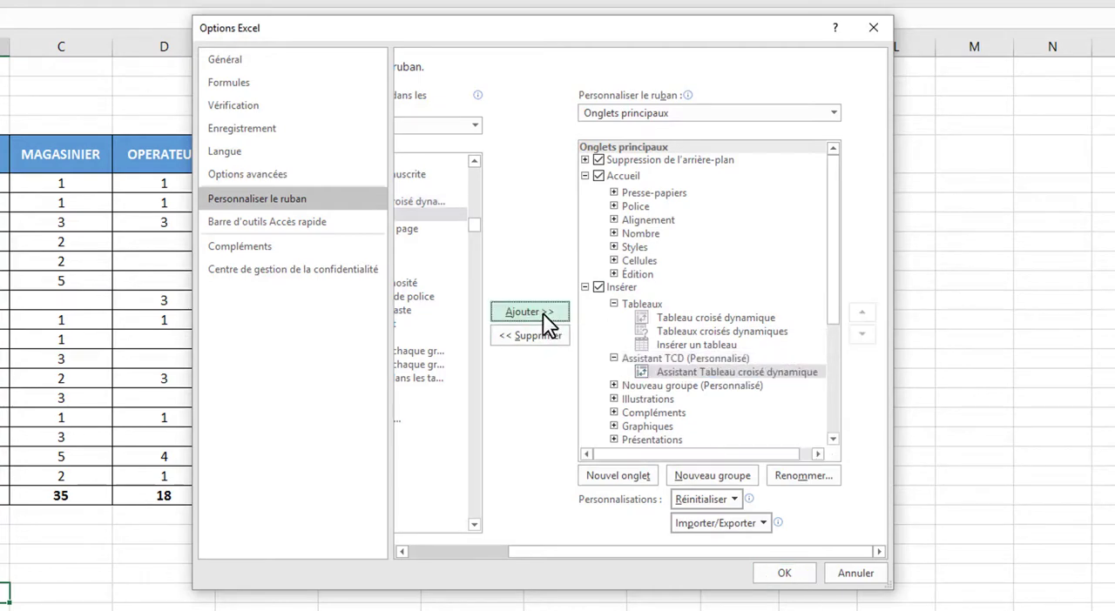
{"action": "left_click", "coordinate": [786, 574]}
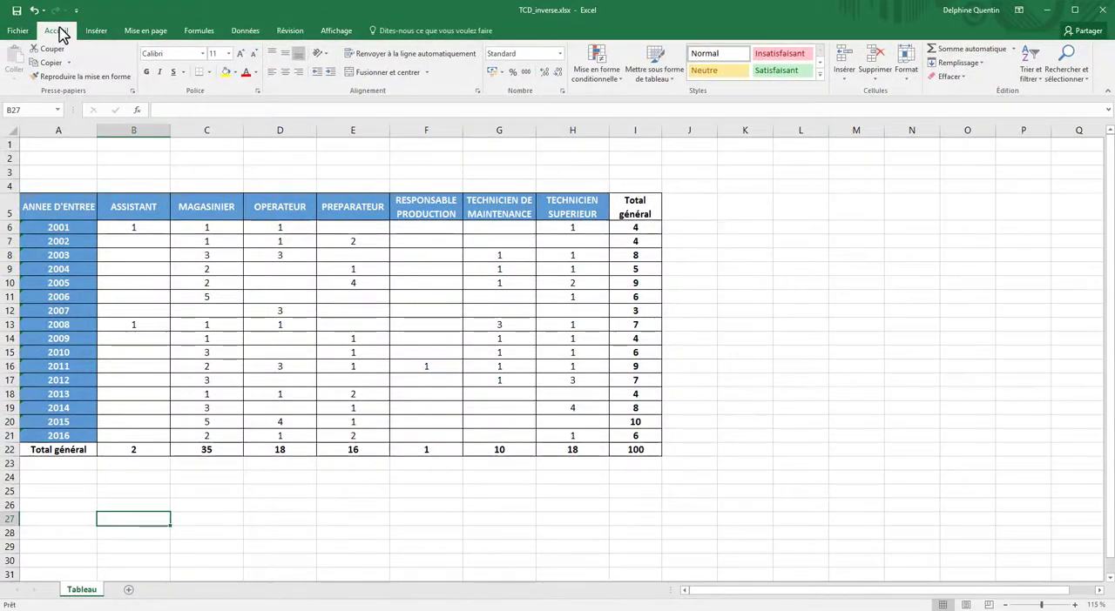
Start the Assistant Tableau croisé dynamique from cell B6, using labelled worksheet ranges, a pivot table report and a single automatic page field
{"action": "left_click", "coordinate": [96, 30]}
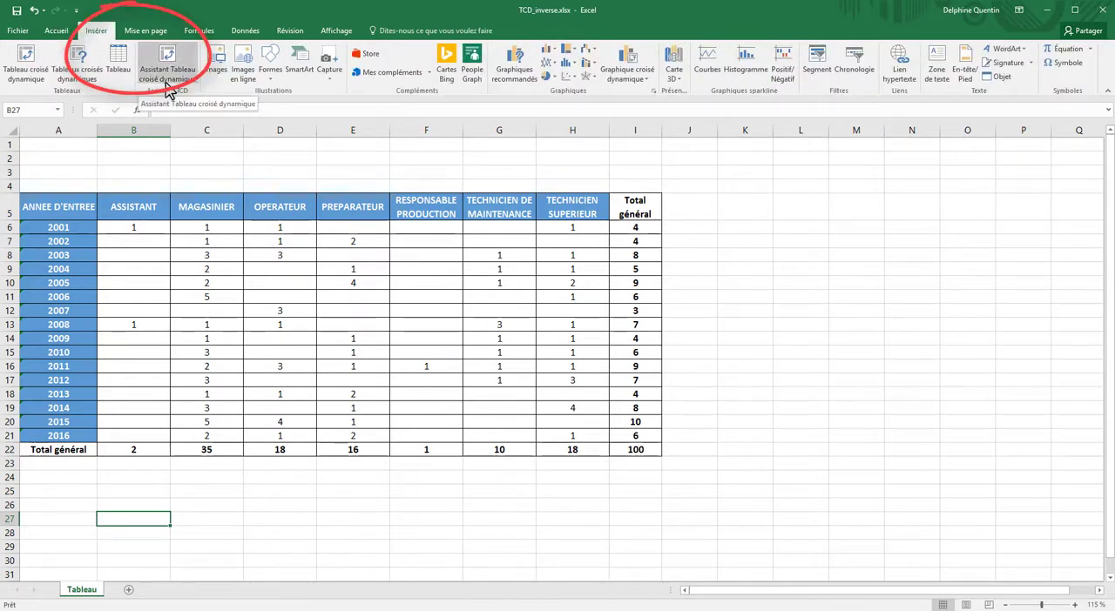
{"action": "left_click", "coordinate": [133, 228]}
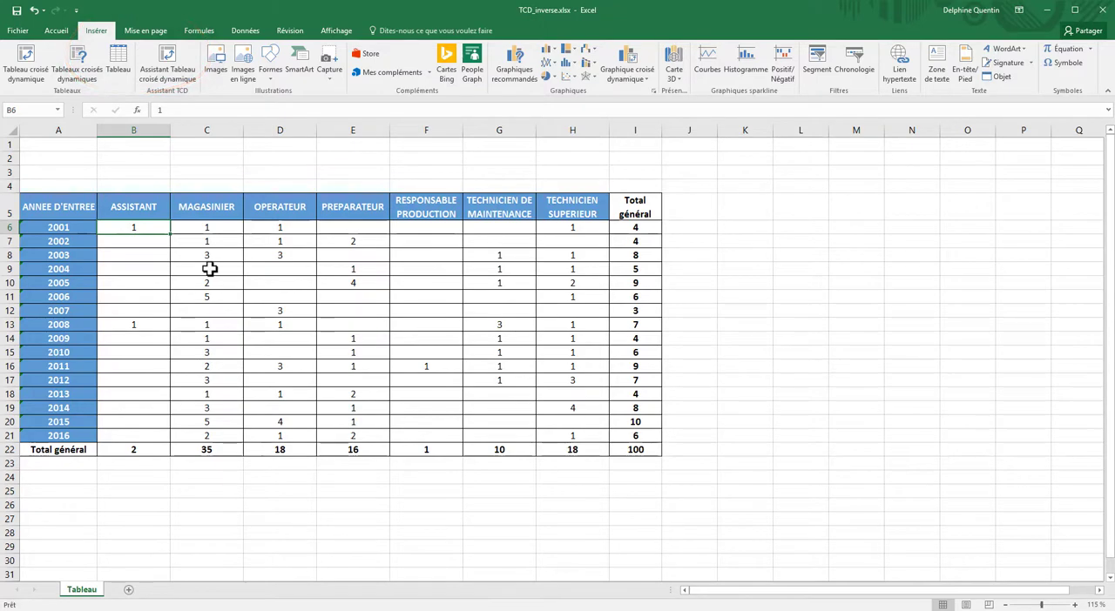
{"action": "left_click", "coordinate": [165, 74]}
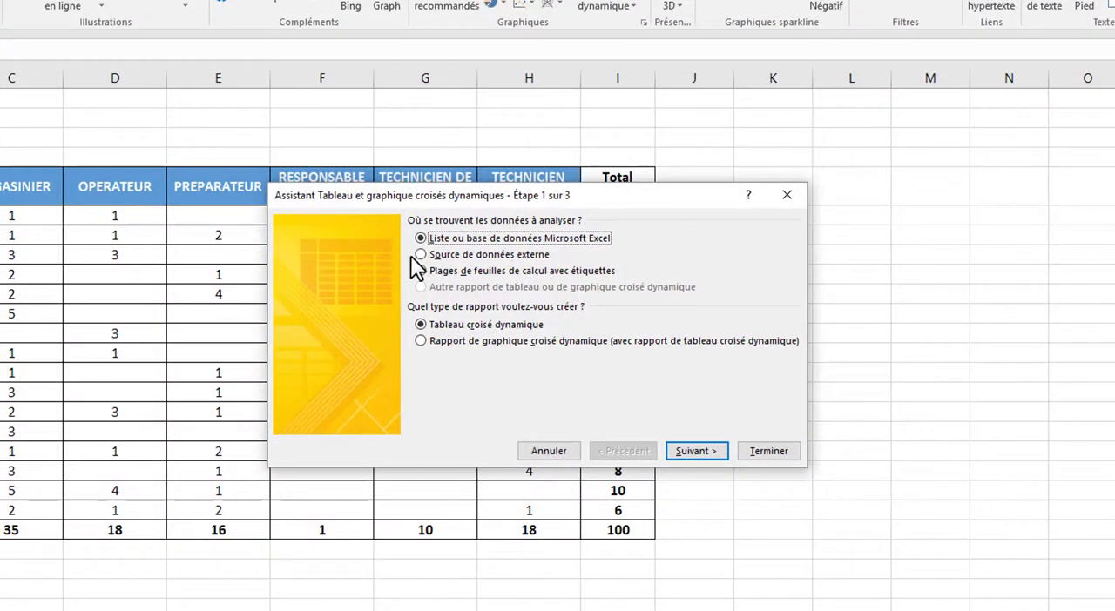
{"action": "left_click", "coordinate": [464, 277]}
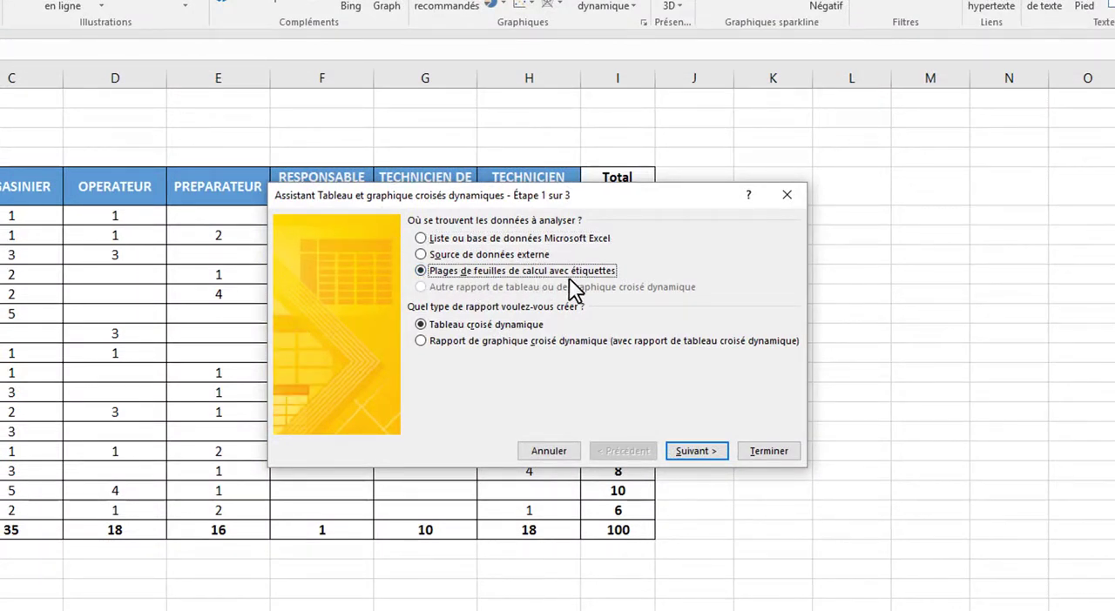
{"action": "left_click", "coordinate": [694, 452]}
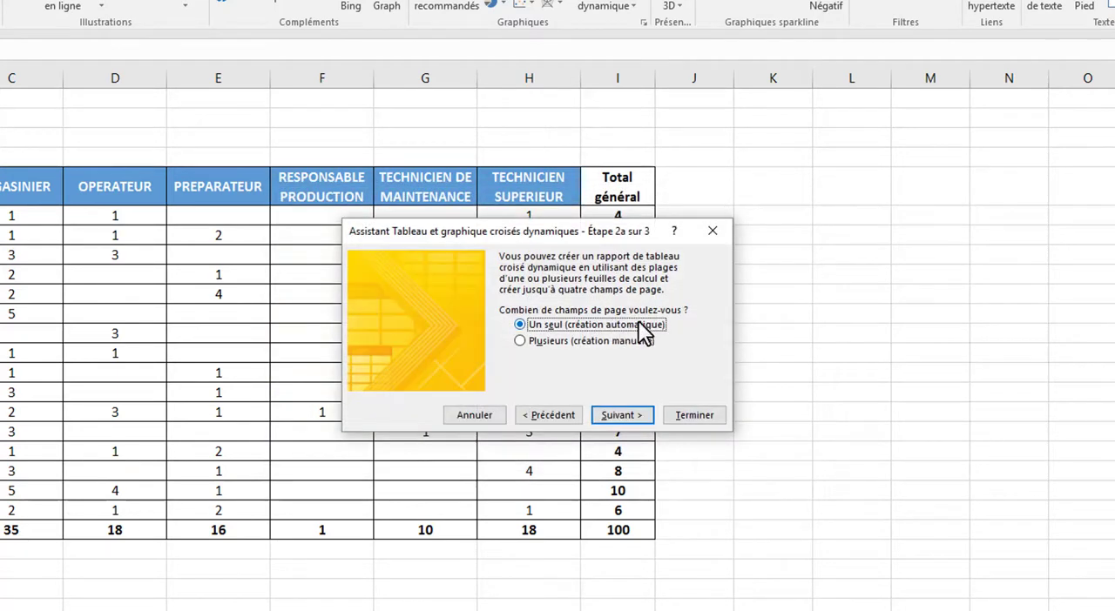
{"action": "left_click", "coordinate": [623, 416]}
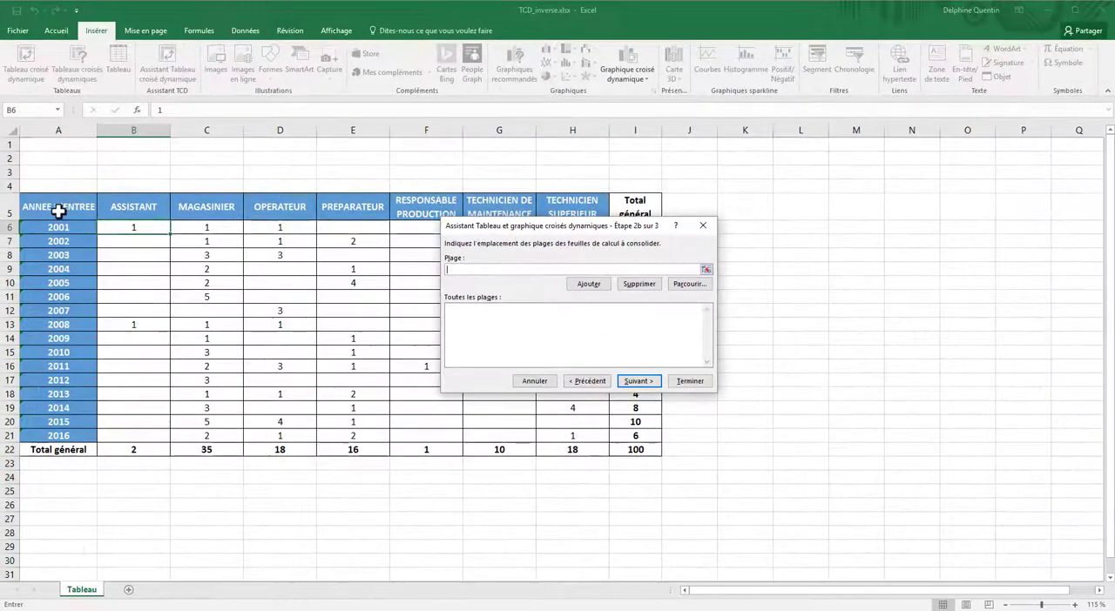
Set the consolidation range to Tableau!$A$5:$H$21 and create the pivot table on a new worksheet
{"action": "left_click_drag", "start_coordinate": [58, 211], "coordinate": [569, 438]}
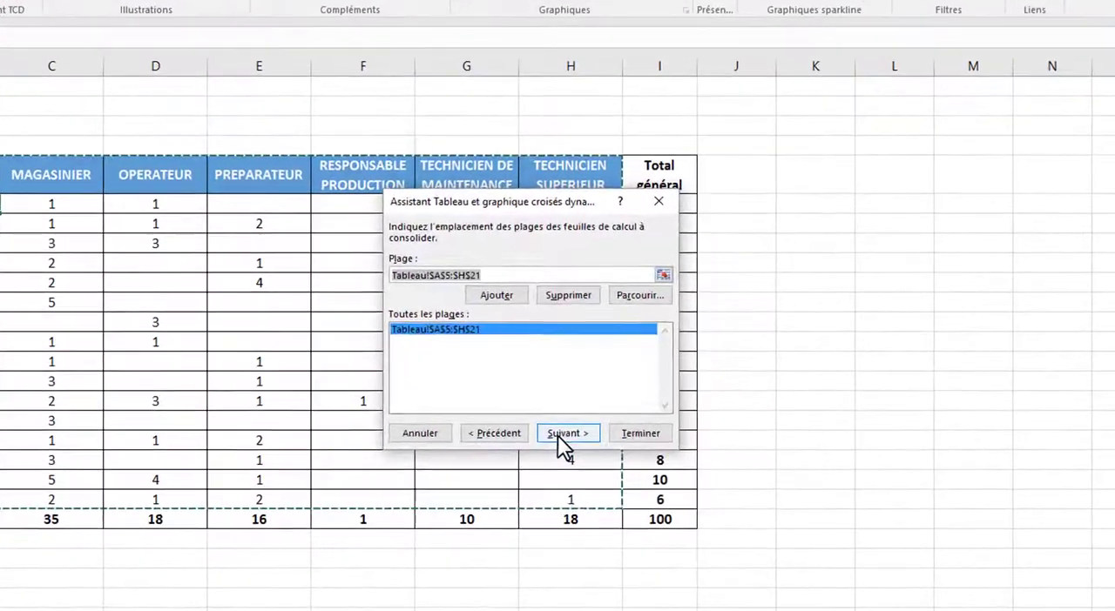
{"action": "left_click", "coordinate": [567, 390]}
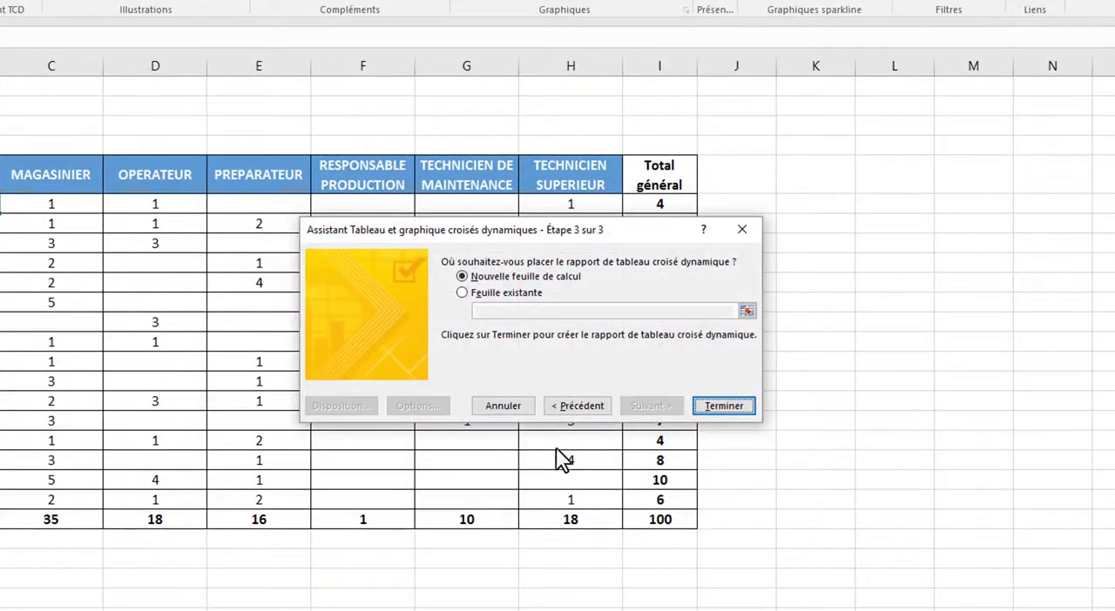
{"action": "left_click", "coordinate": [724, 407]}
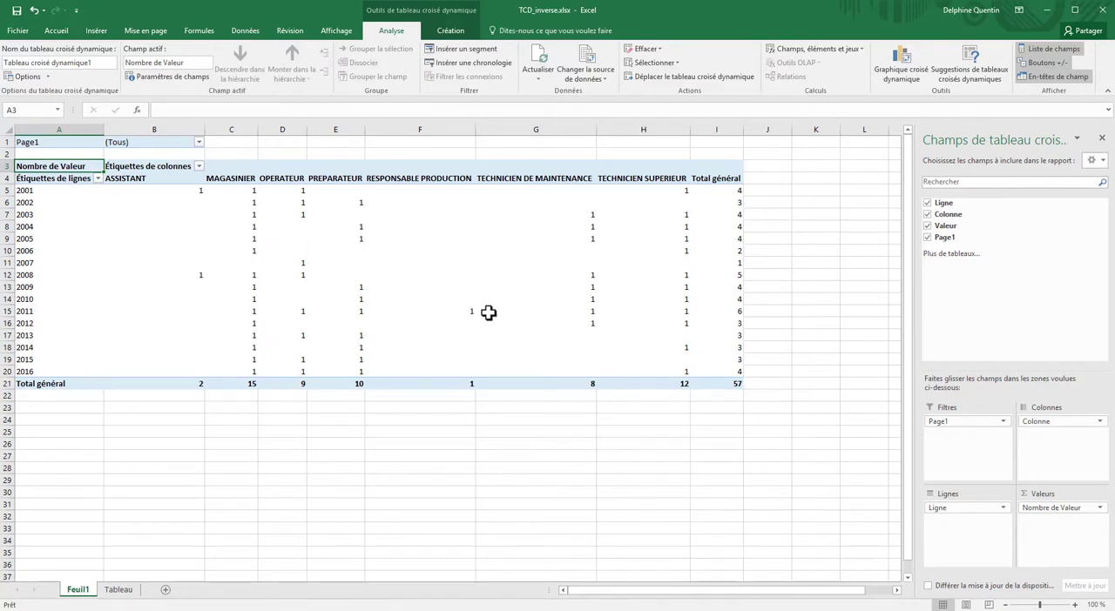
Summarize the pivot table's Valeur field by Somme
{"action": "left_click", "coordinate": [334, 314]}
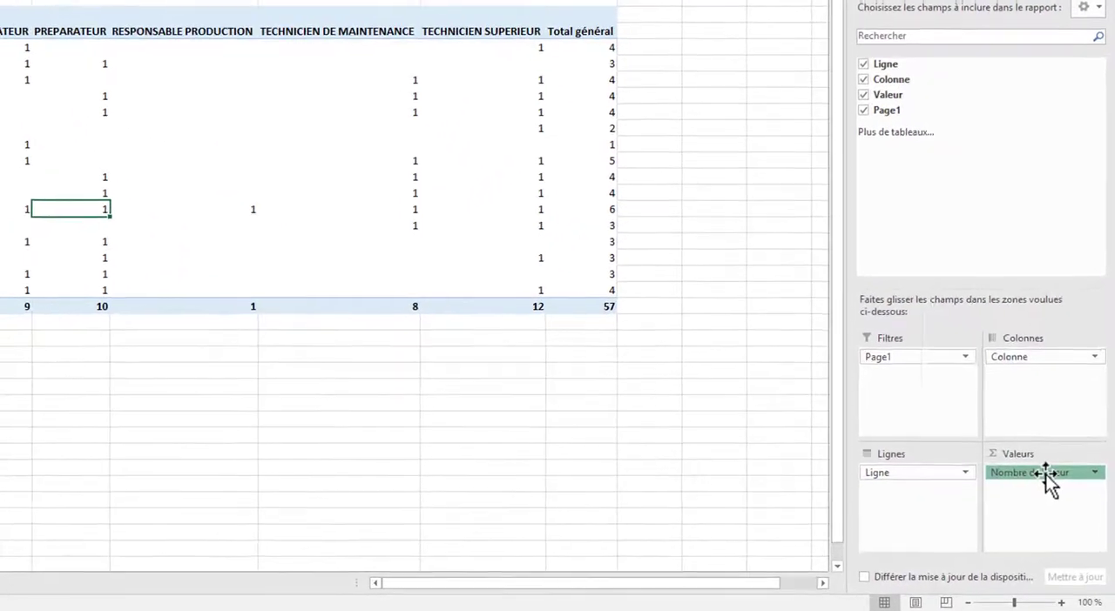
{"action": "left_click", "coordinate": [1059, 509]}
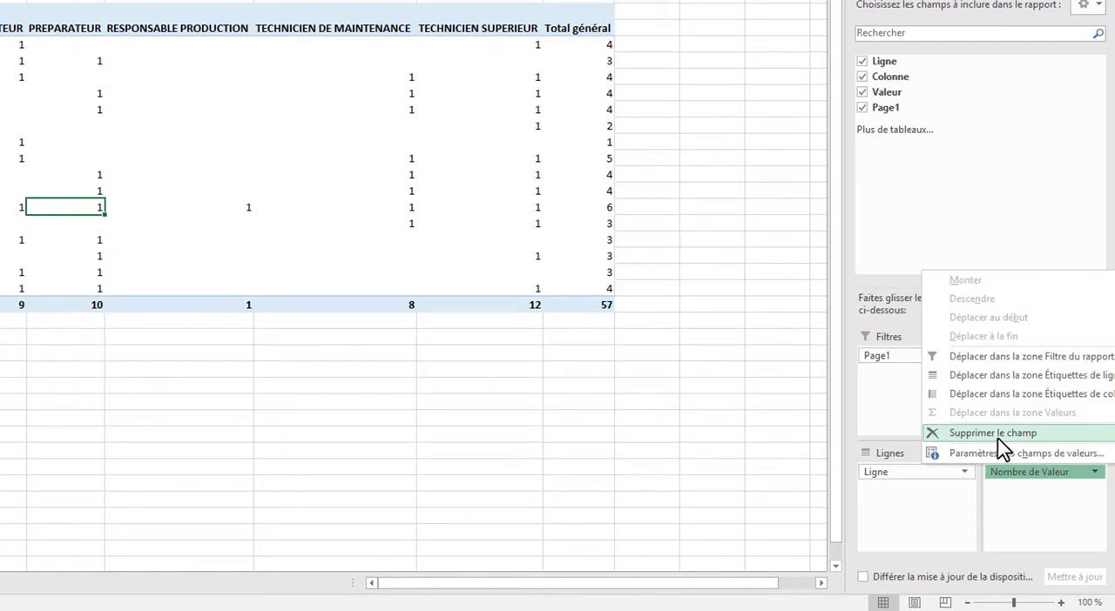
{"action": "left_click", "coordinate": [1014, 456]}
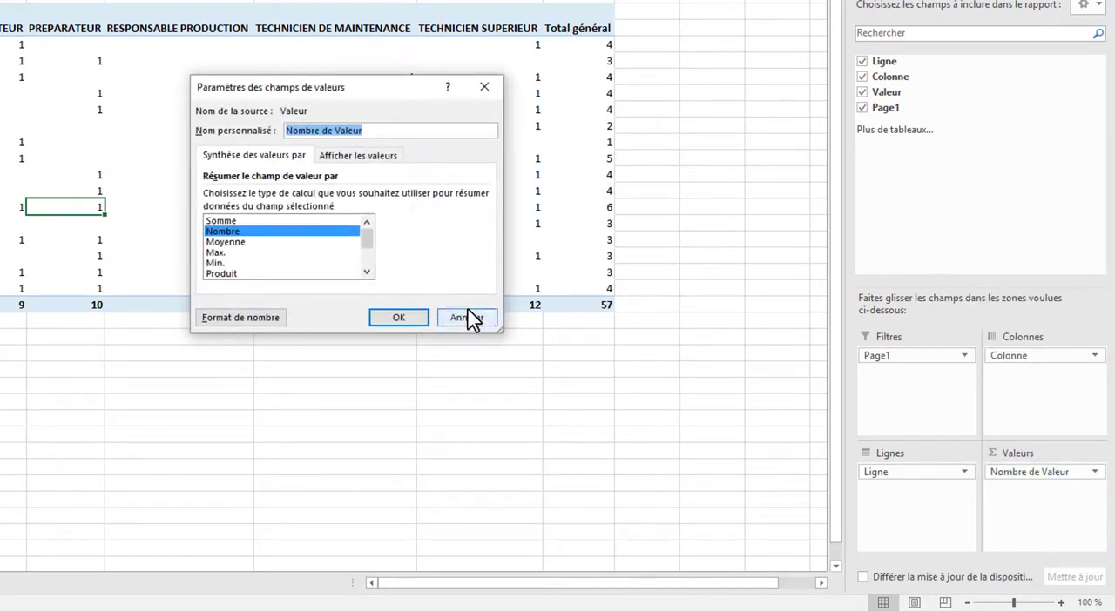
{"action": "left_click", "coordinate": [292, 221]}
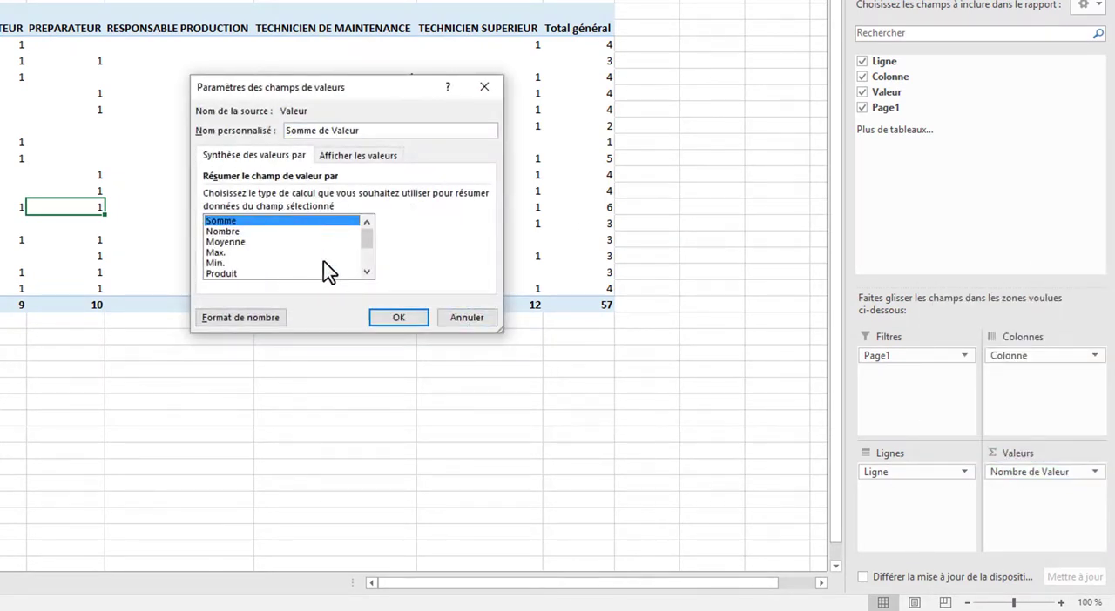
{"action": "left_click", "coordinate": [385, 319]}
Compare the pivot table's grand total with the total in the source table on the Tableau sheet
{"action": "left_click", "coordinate": [583, 305]}
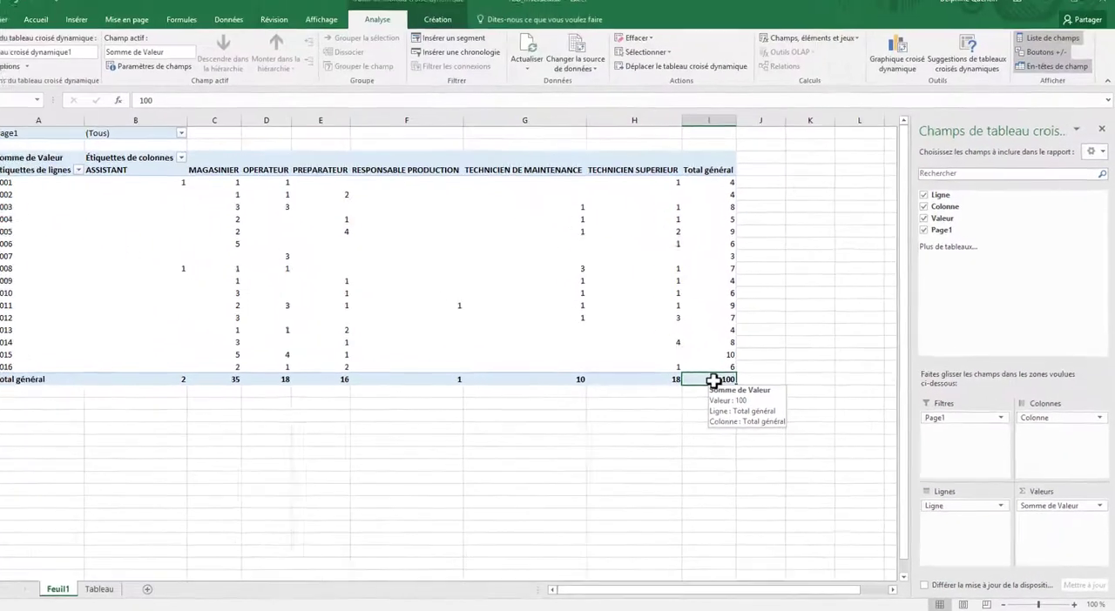
{"action": "left_click", "coordinate": [121, 593]}
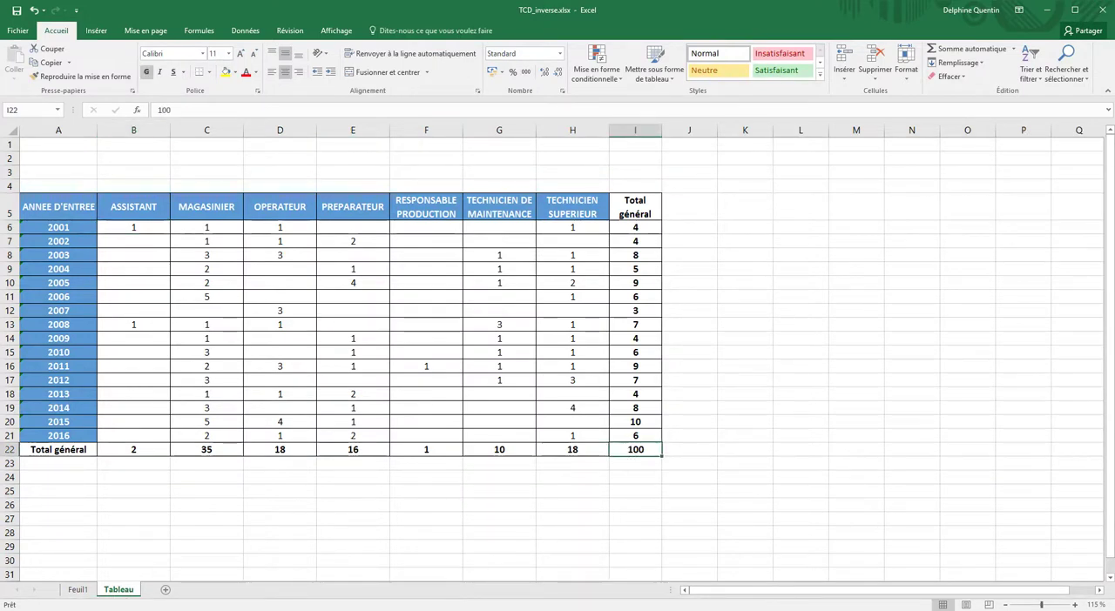
{"action": "left_click", "coordinate": [78, 592]}
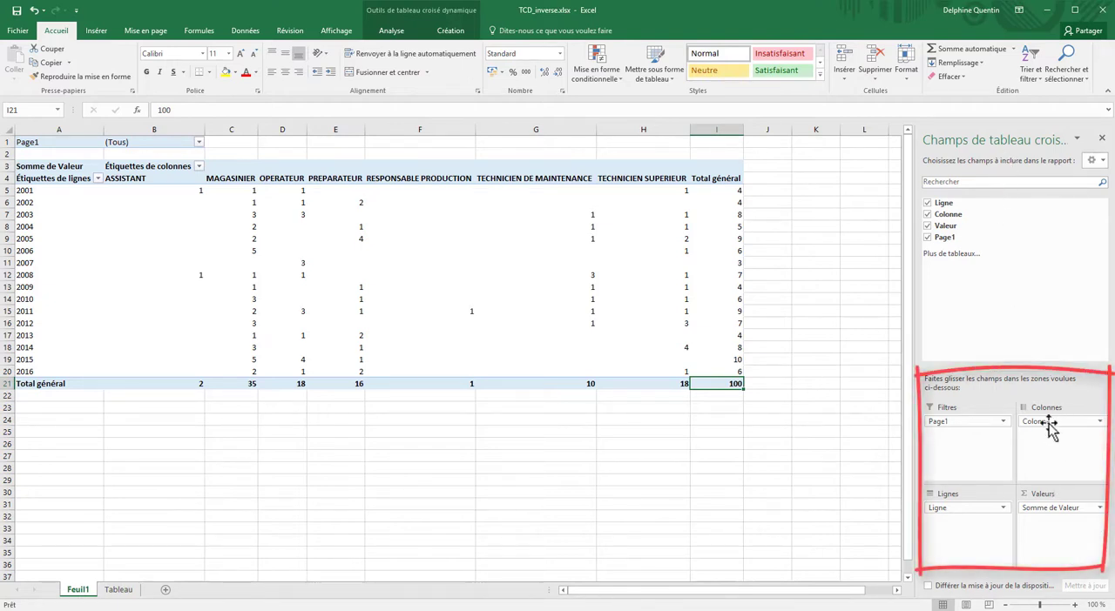
Try the Colonne field in the pivot table's row area, review the layout and return the field to the column area
{"action": "mouse_move", "coordinate": [1055, 423]}
{"action": "left_mouse_down"}
{"action": "mouse_move", "coordinate": [1057, 439]}
{"action": "mouse_move", "coordinate": [967, 575]}
{"action": "mouse_move", "coordinate": [964, 548]}
{"action": "left_mouse_up"}
{"action": "scroll", "coordinate": [585, 480], "scroll_direction": "down", "scroll_amount": 15}
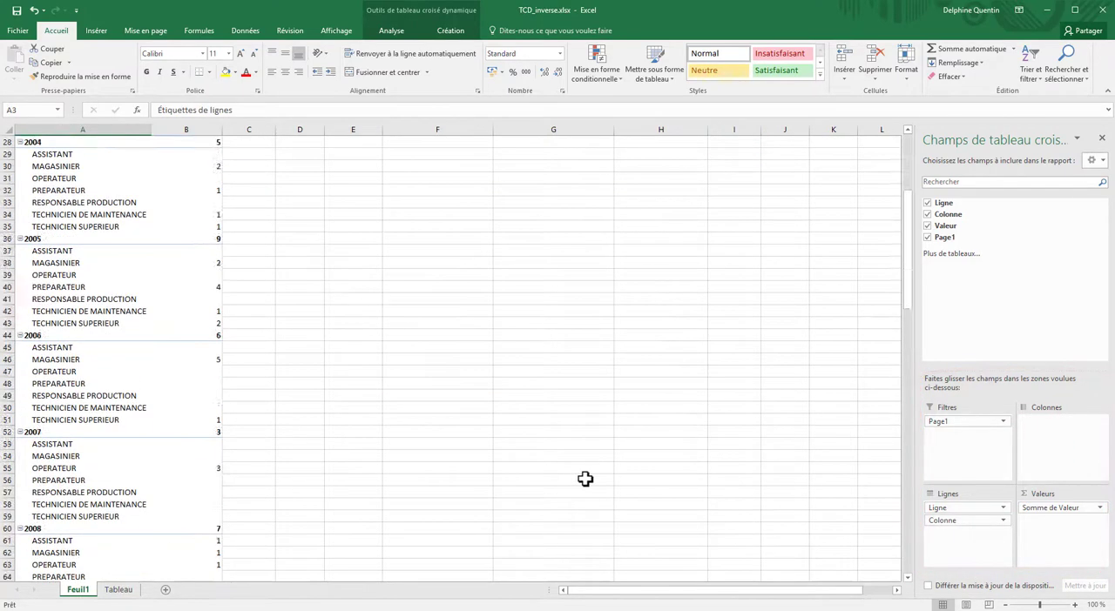
{"action": "left_click_drag", "start_coordinate": [965, 520], "coordinate": [1044, 449]}
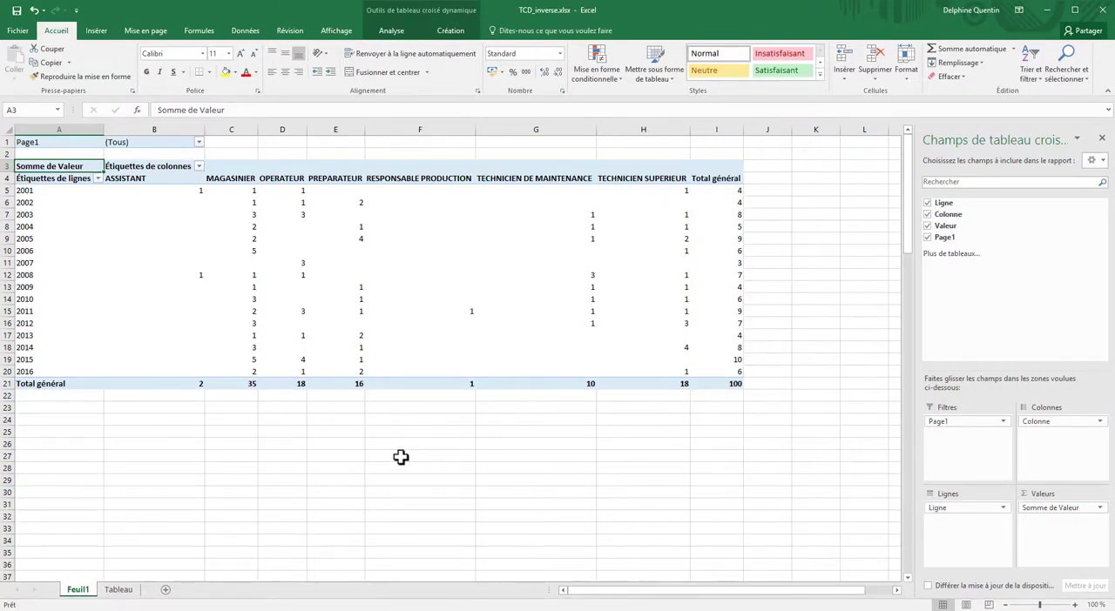
Extract the detail records behind the pivot table's overall grand total to a new sheet and autofit the Colonne column's width
{"action": "double_click", "coordinate": [722, 383]}
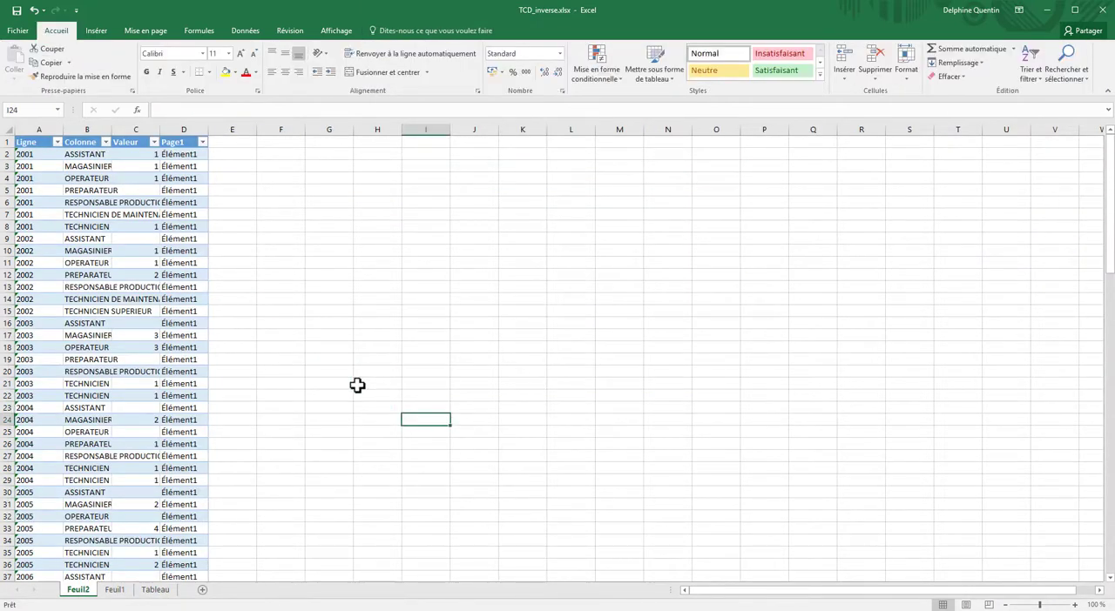
{"action": "double_click", "coordinate": [113, 130]}
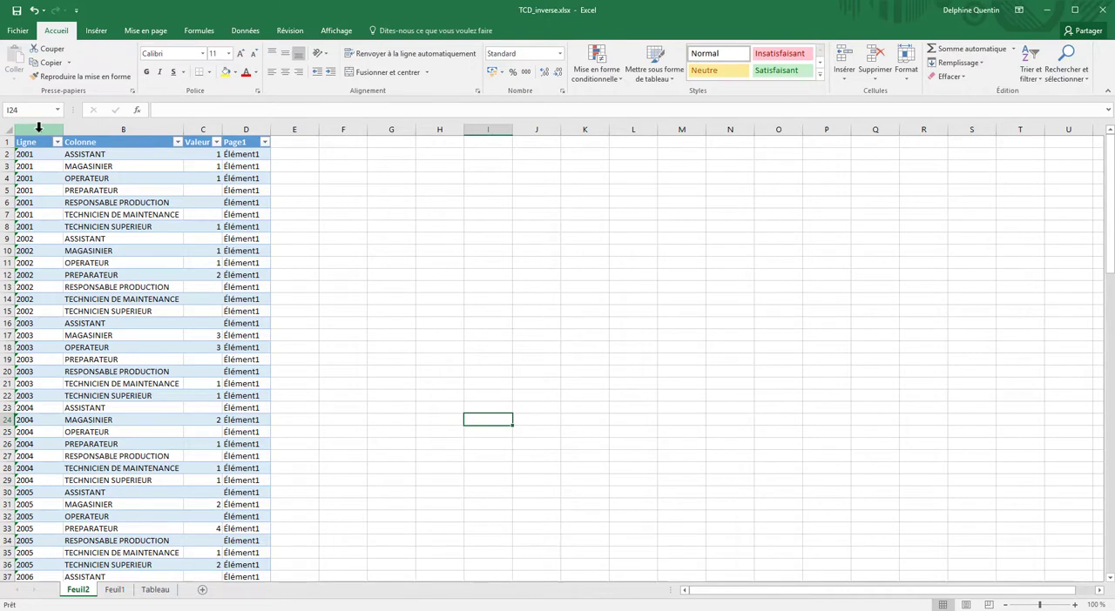
Review the Ligne, Colonne and Valeur columns of the extracted table and delete the Page1 column
{"action": "left_click_drag", "start_coordinate": [39, 127], "coordinate": [86, 127]}
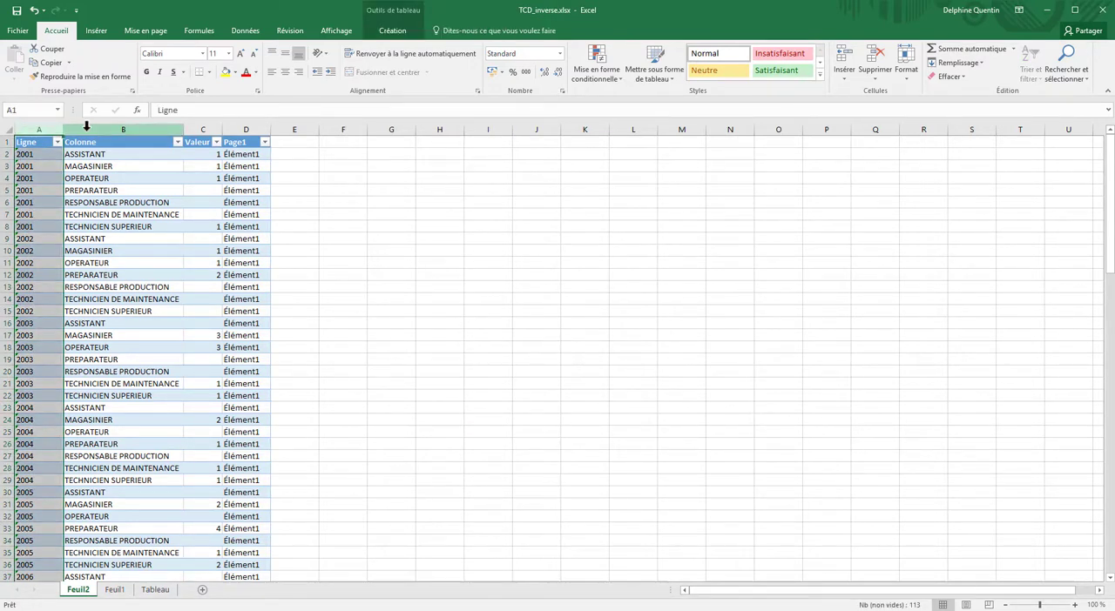
{"action": "left_click_drag", "start_coordinate": [86, 127], "coordinate": [92, 124]}
{"action": "left_click", "coordinate": [197, 130]}
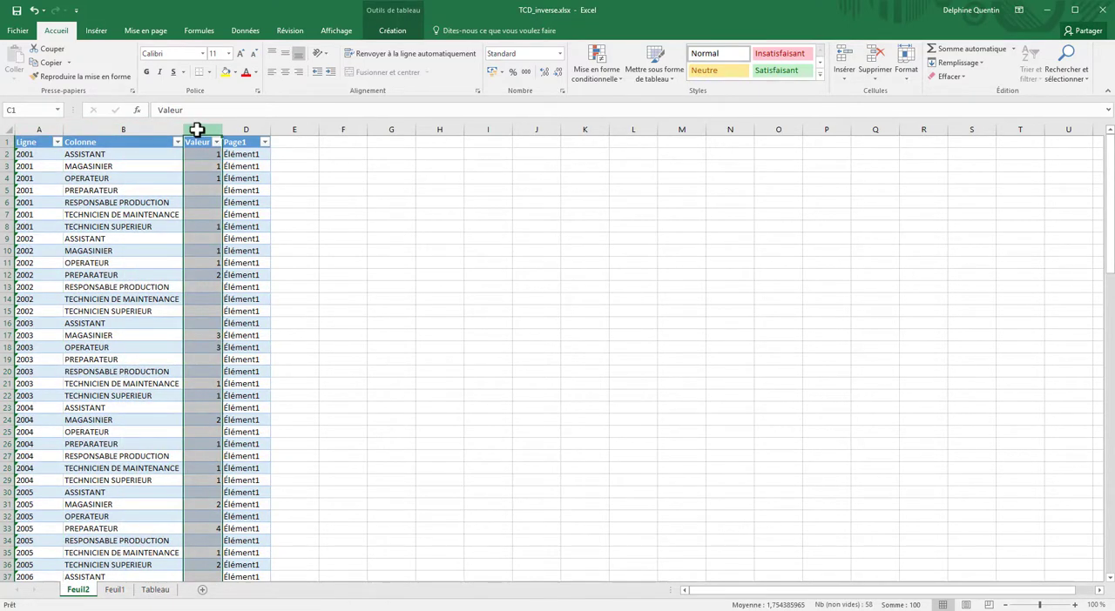
{"action": "left_click", "coordinate": [239, 128]}
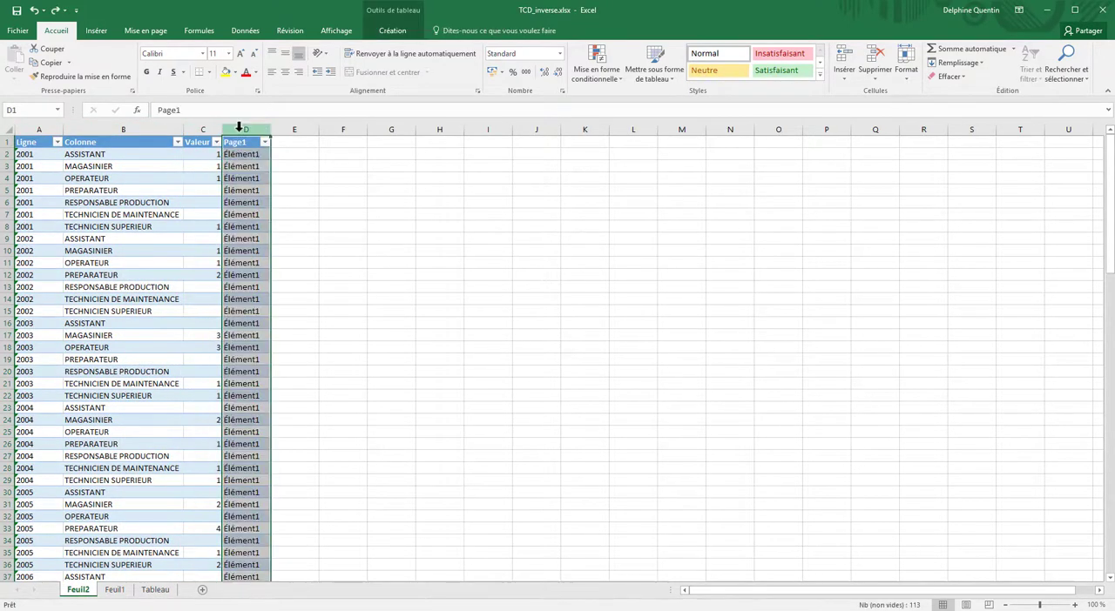
{"action": "right_click", "coordinate": [239, 130]}
{"action": "left_click", "coordinate": [276, 232]}
Filter the Valeur column to exclude blank entries (Vides) and review the remaining rows through to the table's end
{"action": "left_click", "coordinate": [216, 144]}
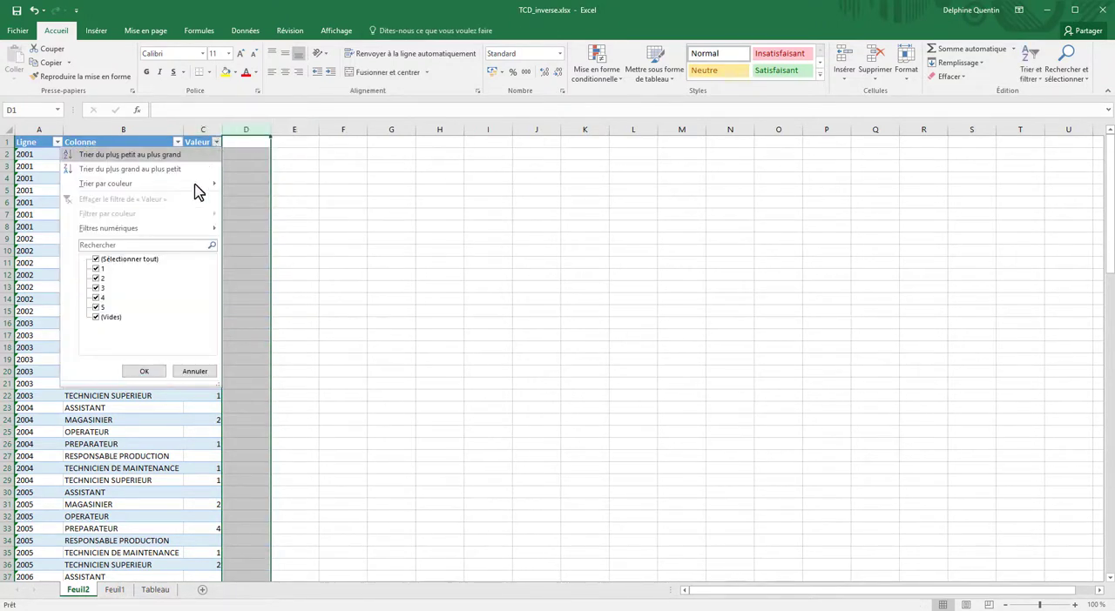
{"action": "left_click", "coordinate": [98, 316]}
{"action": "left_click", "coordinate": [130, 371]}
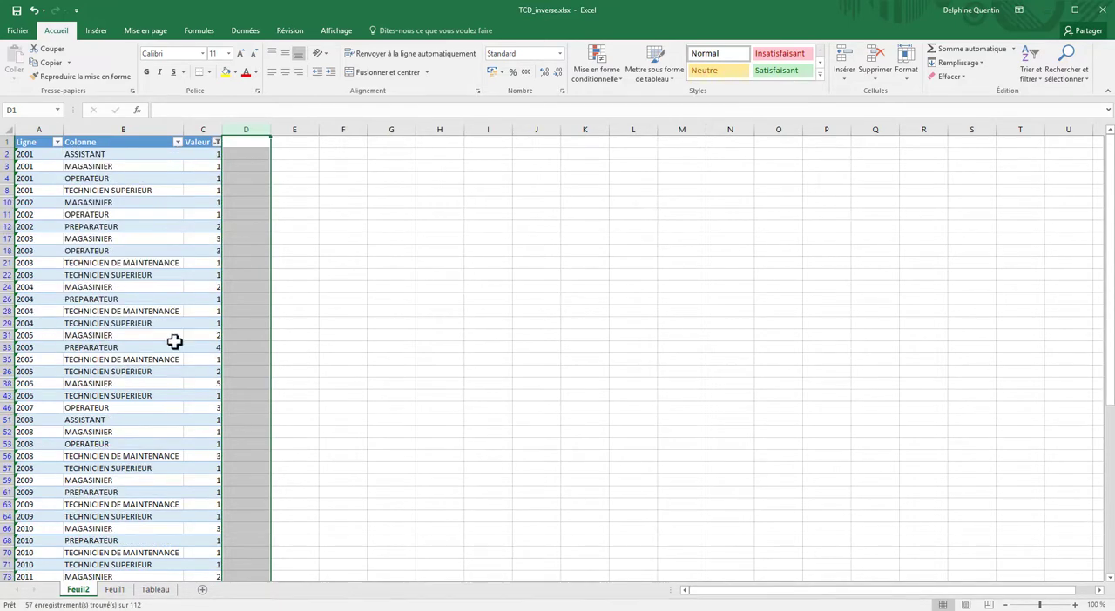
{"action": "left_click", "coordinate": [248, 325]}
{"action": "scroll", "coordinate": [284, 332], "scroll_direction": "down", "scroll_amount": 10}
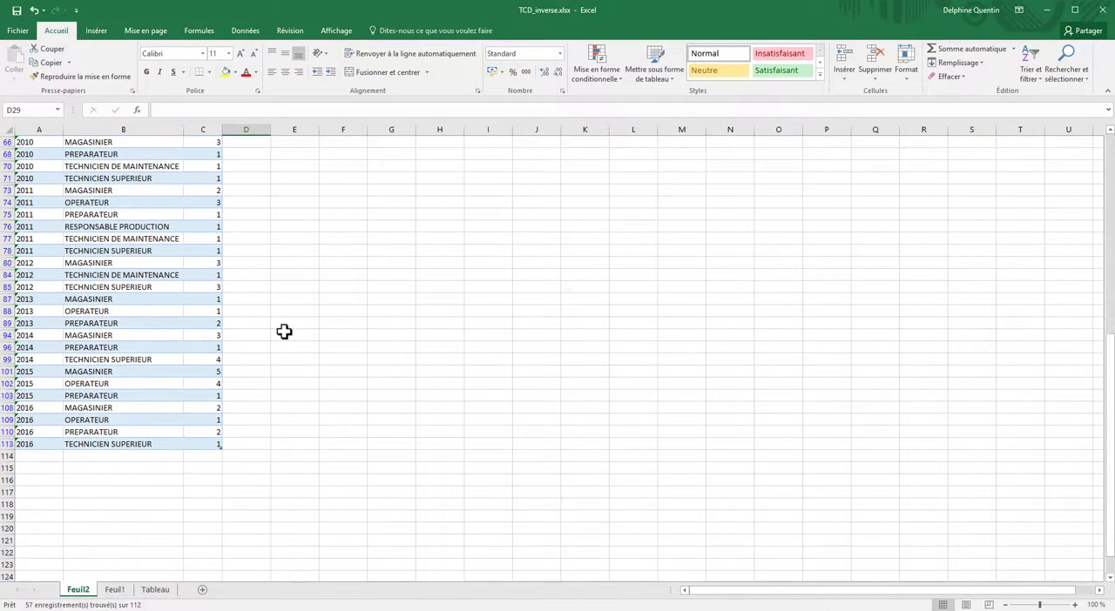
{"action": "scroll", "coordinate": [284, 332], "scroll_direction": "up", "scroll_amount": 10}
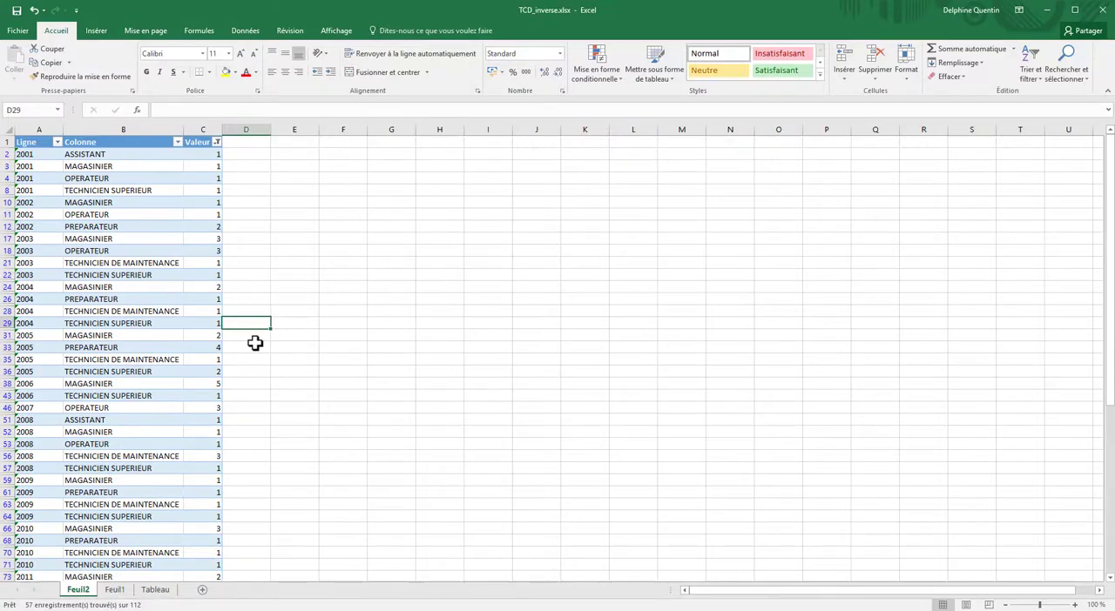